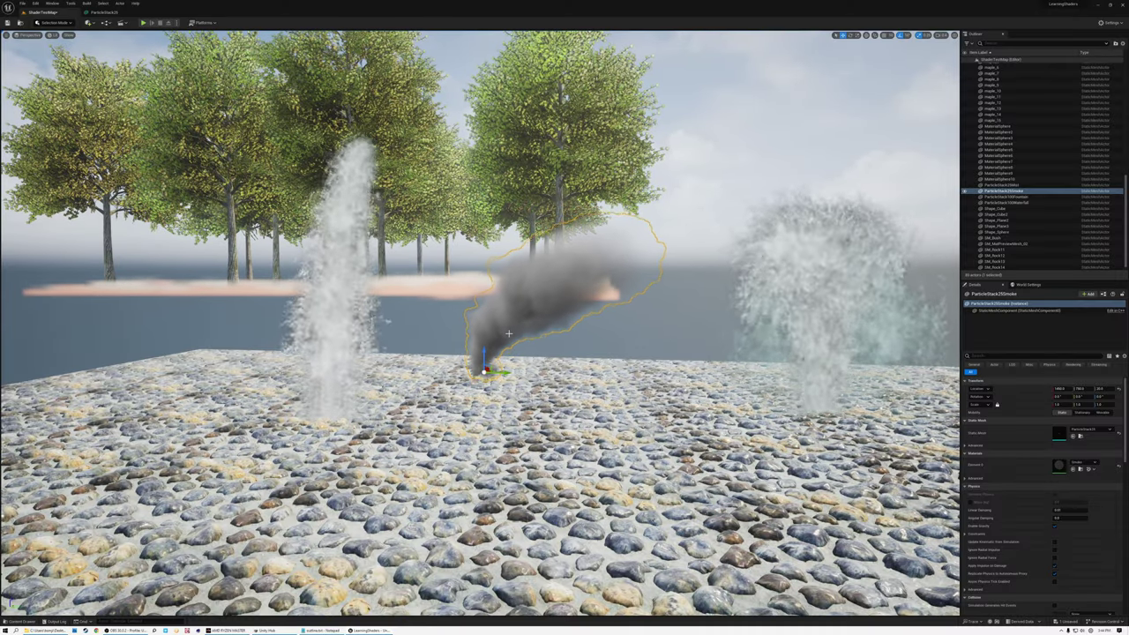
Step: Examine the water and smoke particle effects in the level from different sides and move in close to the smoke column
right_click_drag(480, 323, 325, 397)
key("w")
key("w")
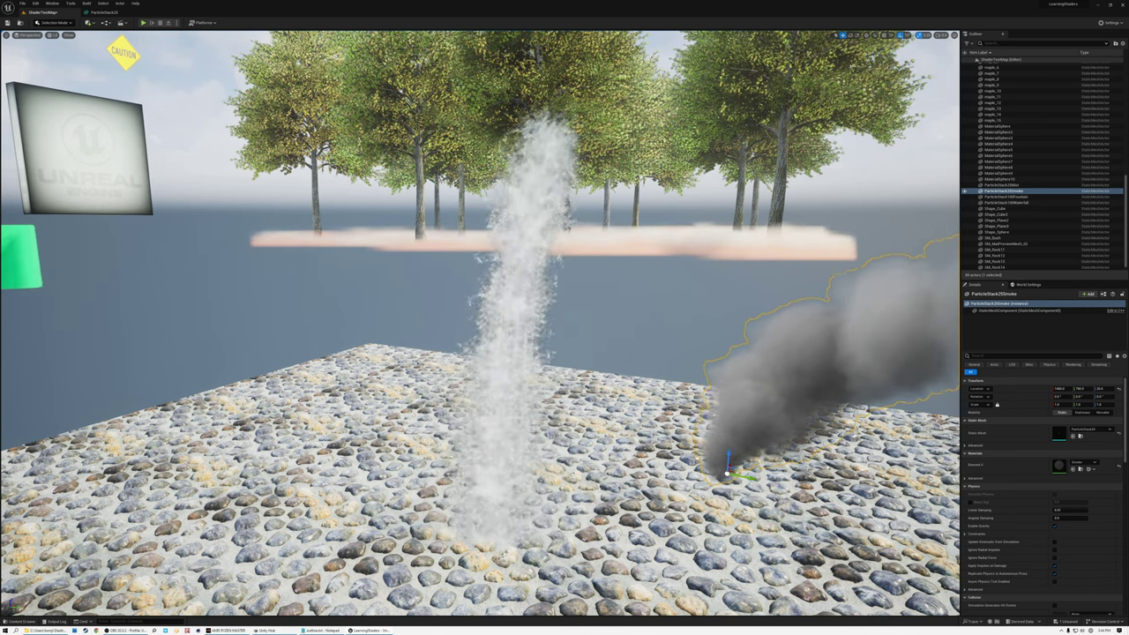
right_click_drag(522, 314, 658, 289)
key("a")
key("a")
key("w")
key("s")
key("d")
key("w")
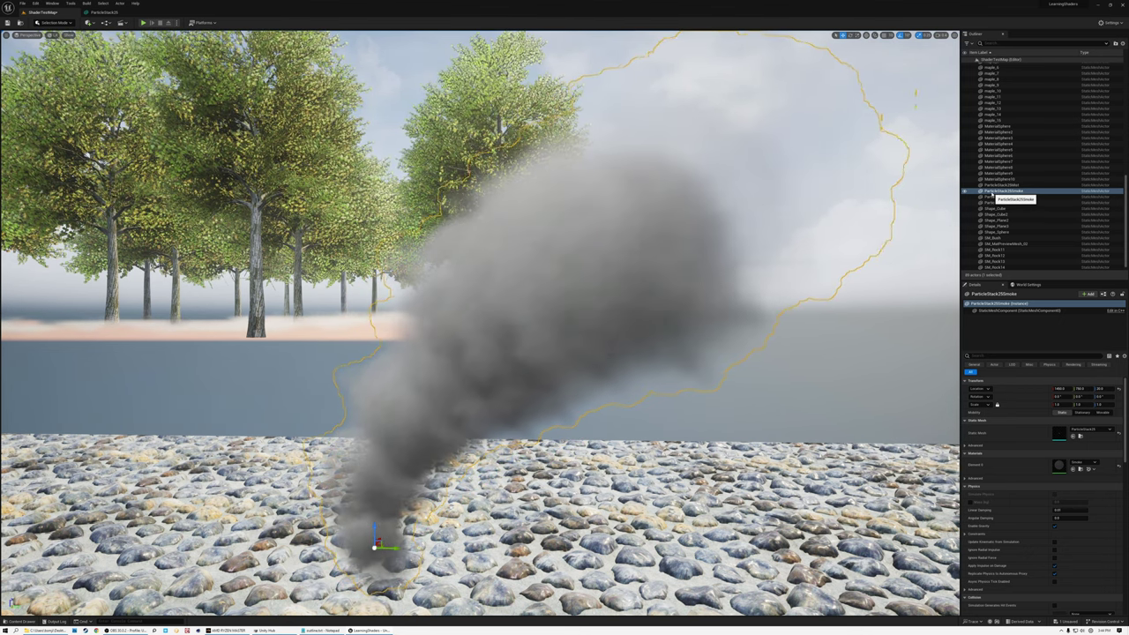
Step: Set the editor's Application Scale to 2 in the Widget Reflector and close it
key("ctrl+shift+w")
type("2")
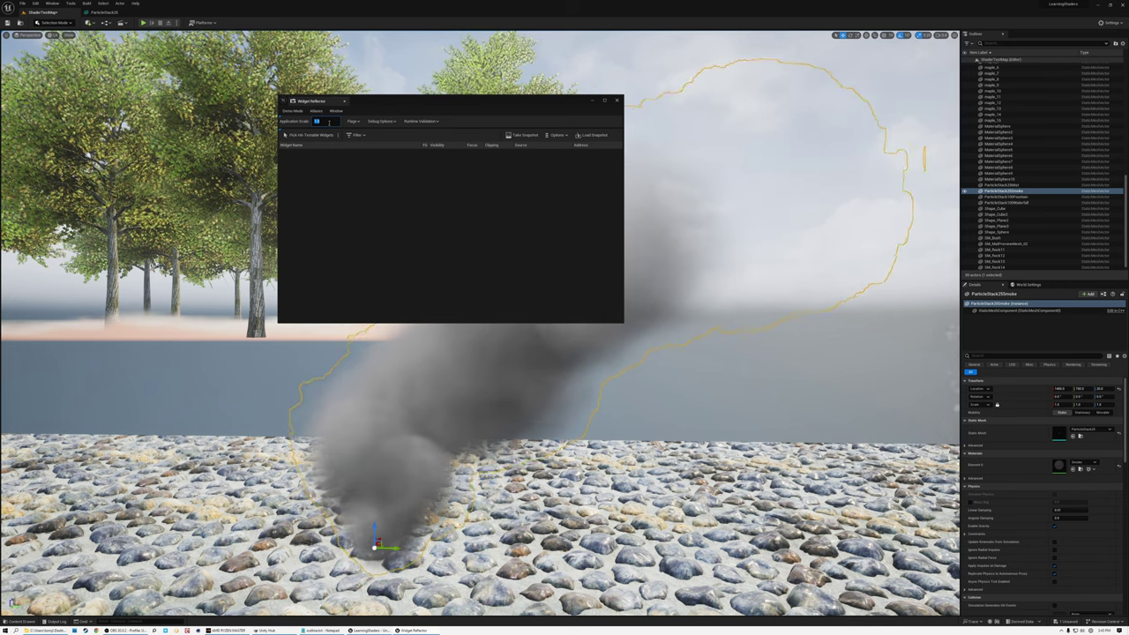
key("Return")
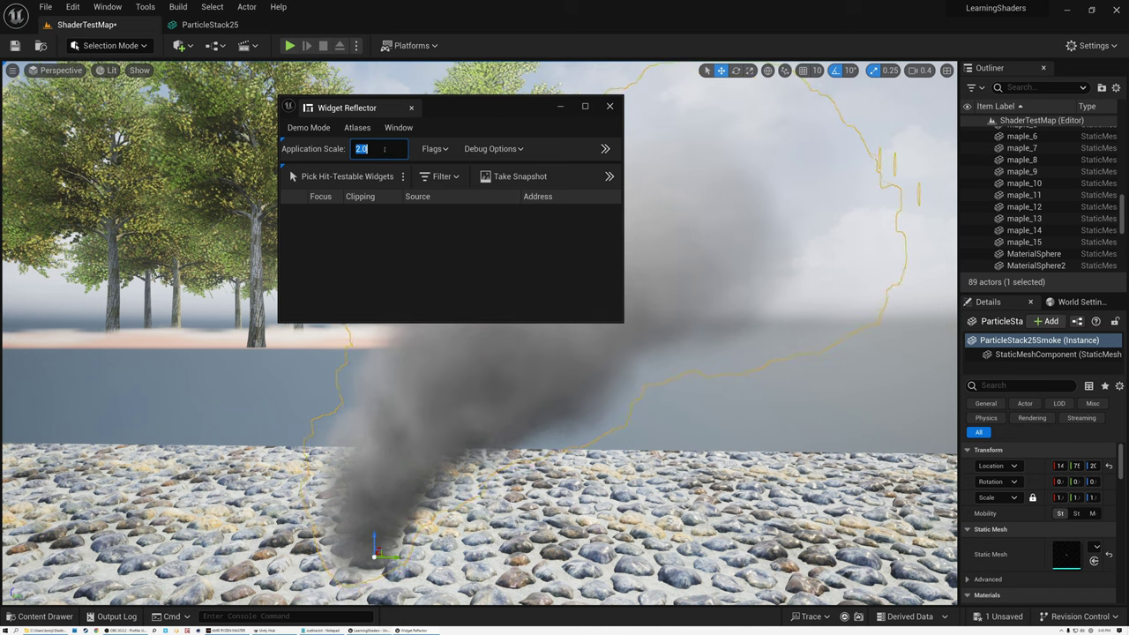
left_click(610, 106)
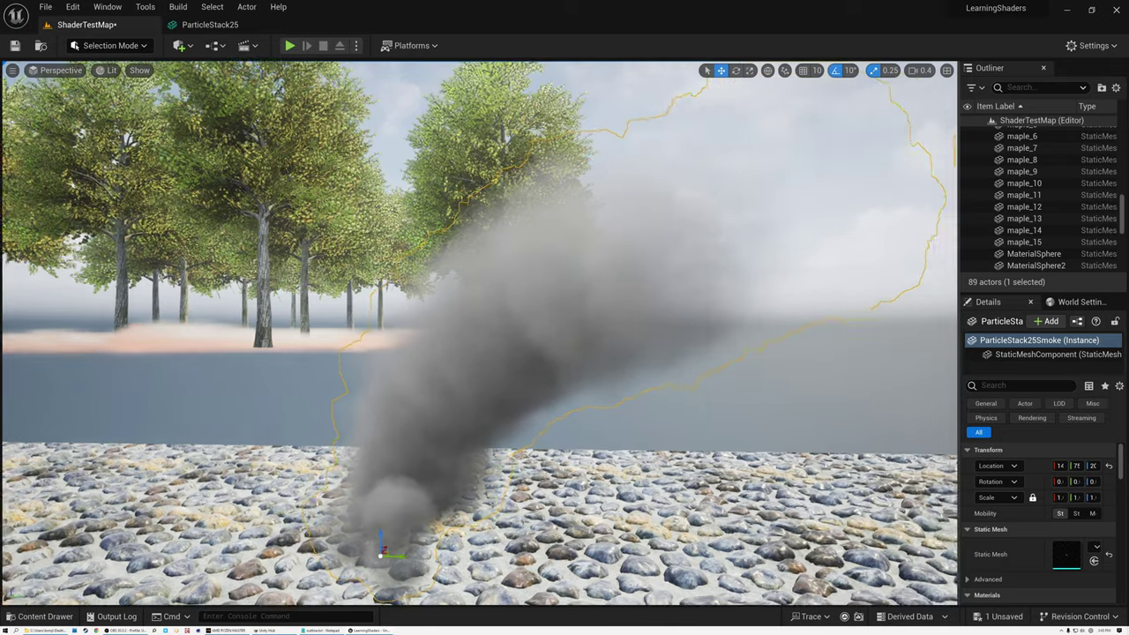
Step: Widen the Outliner and Details area and bring ParticleStack25Smoke into view in the actor list and the level
left_click_drag(959, 237, 919, 236)
scroll(971, 220, "down", 2)
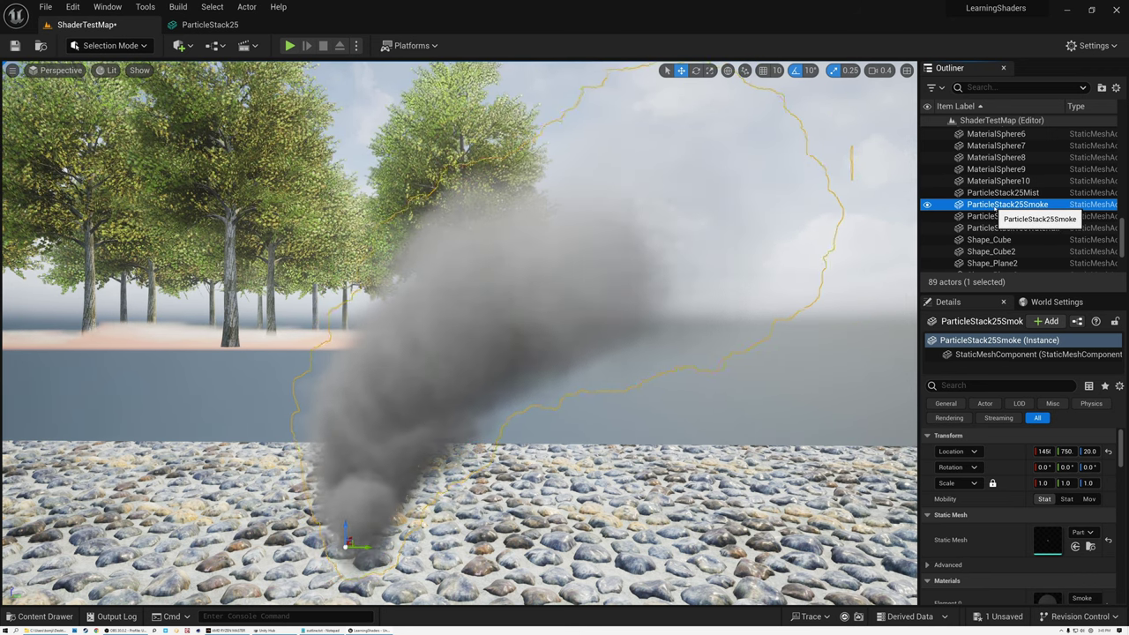
right_click_drag(459, 332, 393, 467)
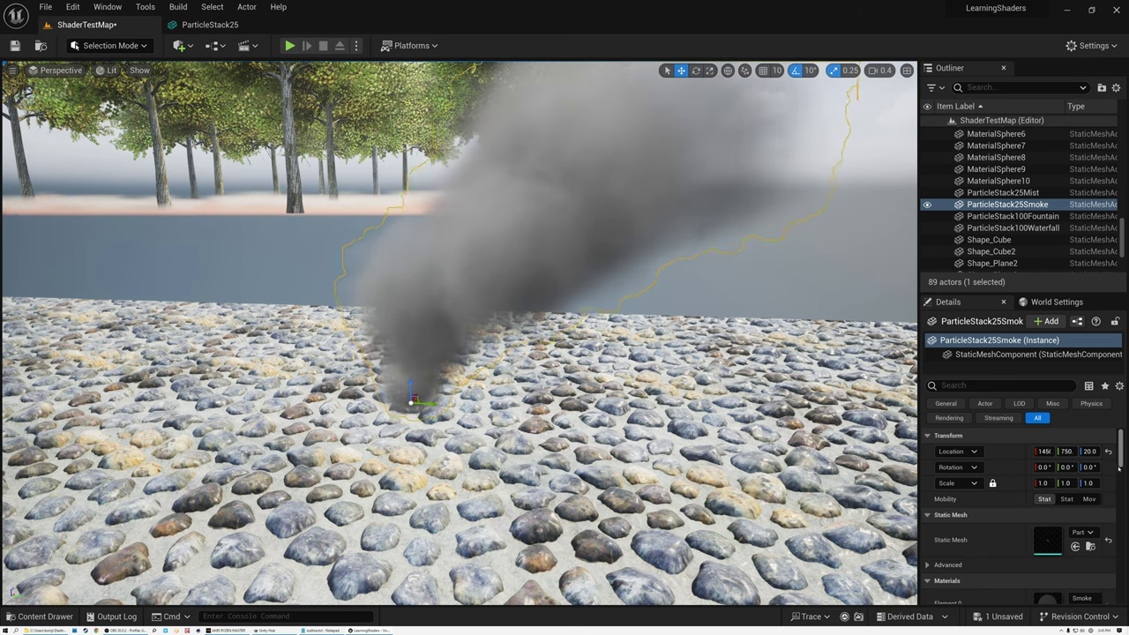
Step: Reset the smoke actor's Element 0 material to its default to inspect the bare mesh, and undo the reset
scroll(1119, 477, "down", 5)
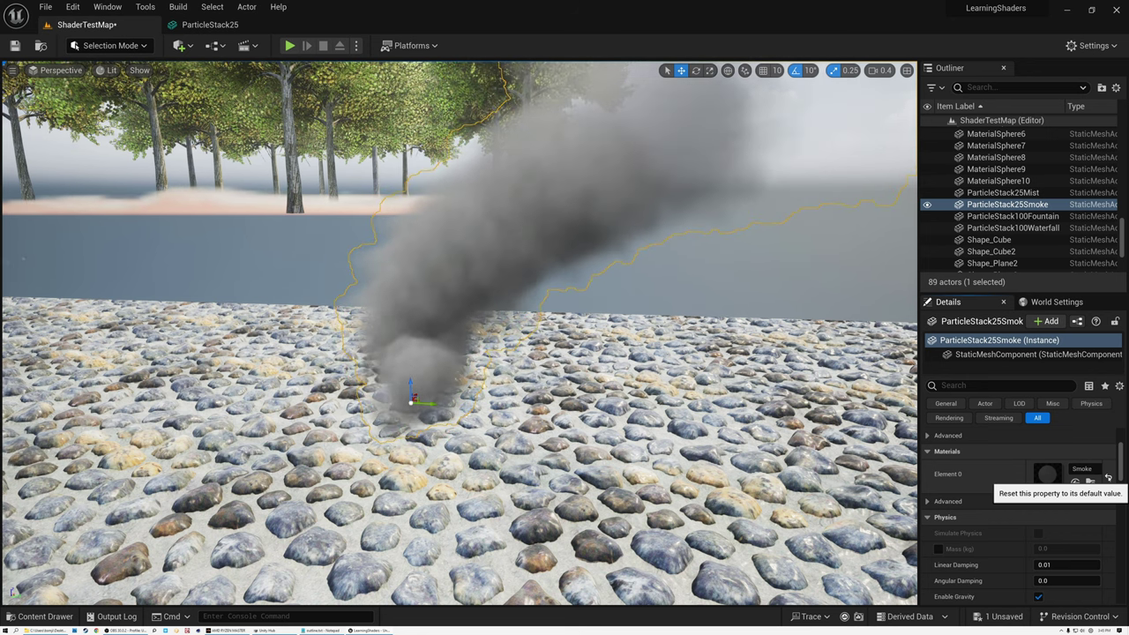
left_click(1108, 477)
right_click_drag(459, 333, 415, 326)
right_click_drag(496, 314, 509, 312)
key("ctrl+z")
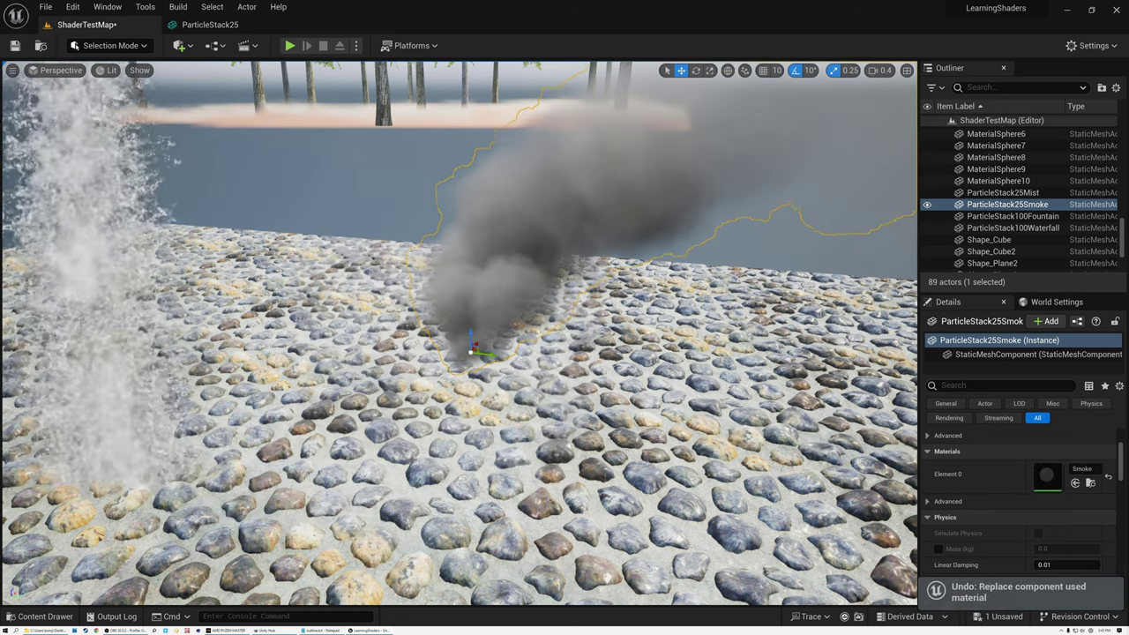
Step: Open the ParticleStack25 mesh and examine its stacked planes from all sides, near and far
left_click(212, 25)
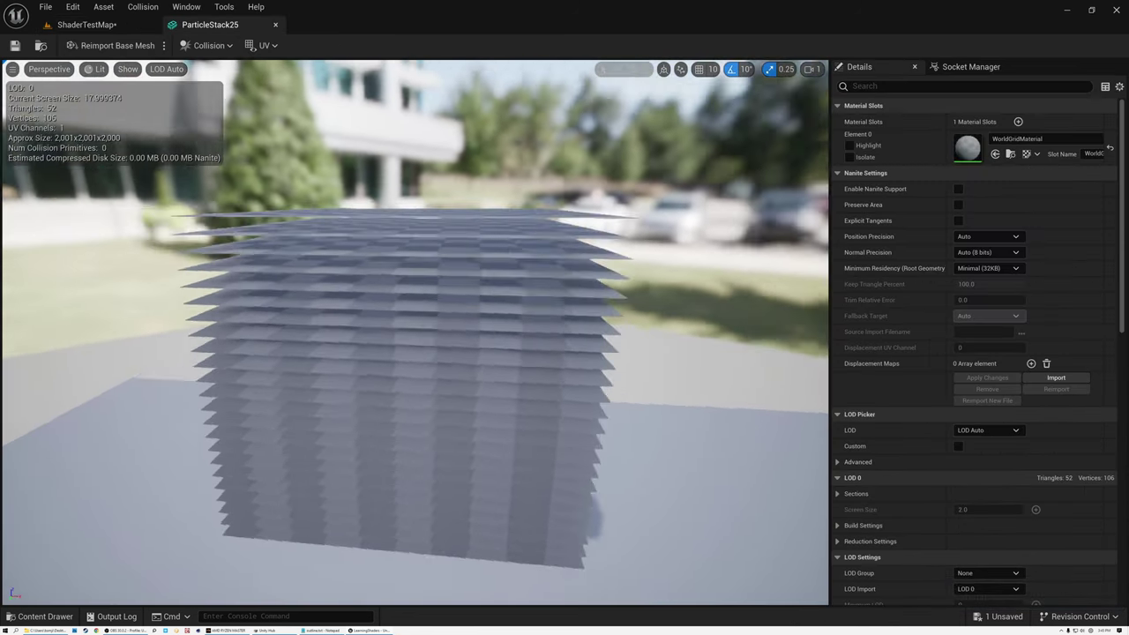
left_click_drag(415, 332, 600, 370, "alt")
left_click_drag(478, 287, 327, 324)
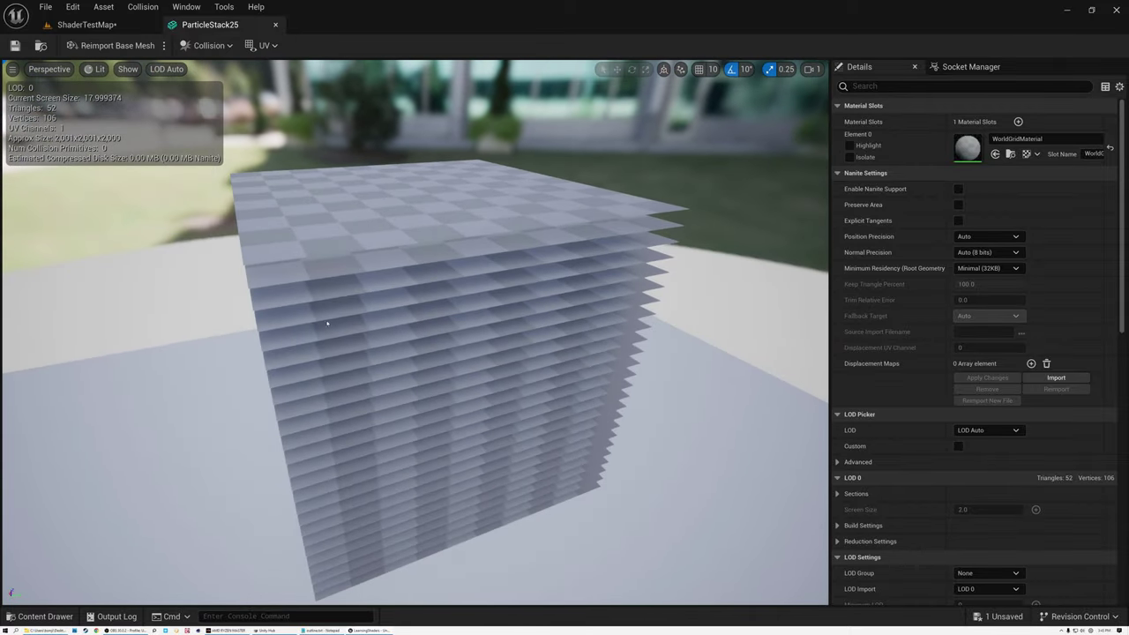
mouse_move(446, 418)
left_mouse_down()
mouse_move(415, 388)
mouse_move(447, 419)
left_mouse_up()
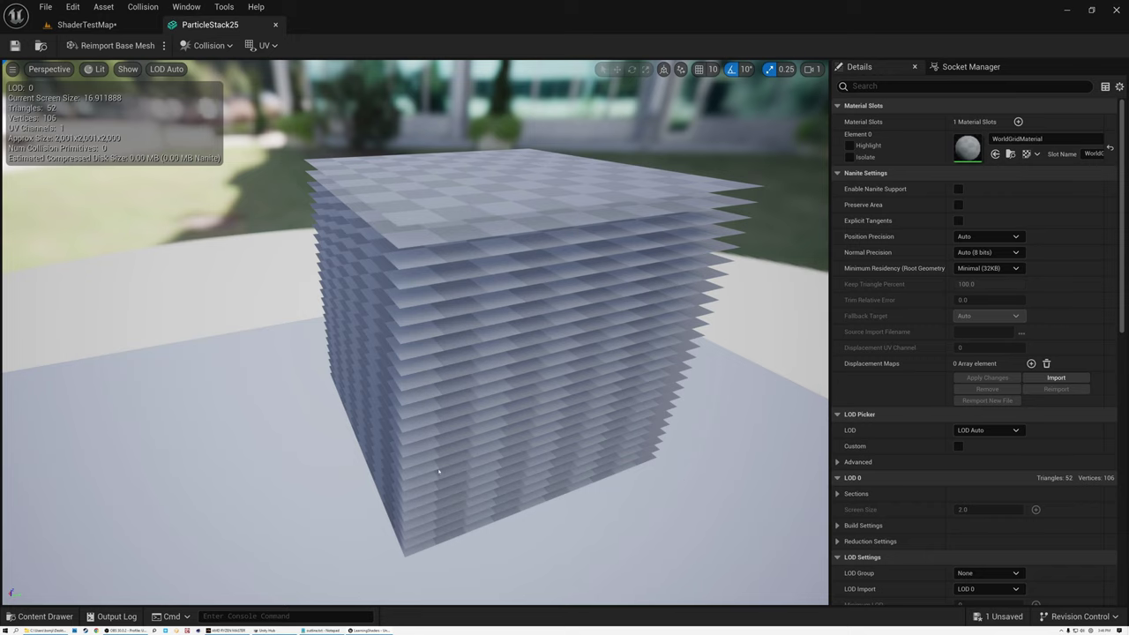
left_click_drag(447, 419, 412, 469)
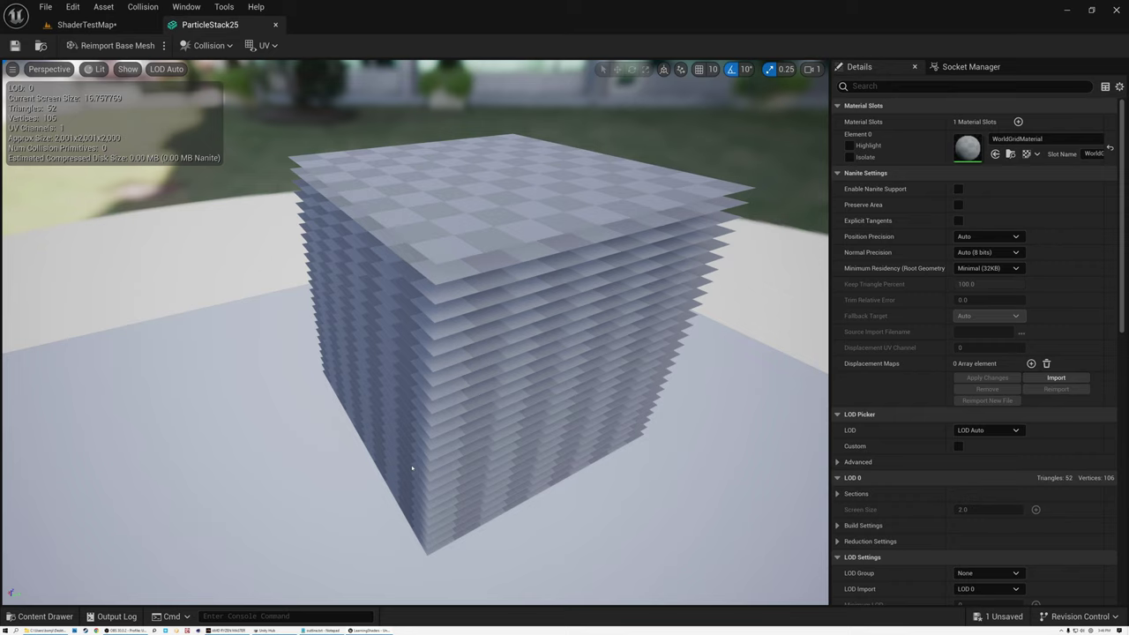
left_click_drag(561, 452, 309, 410, "alt")
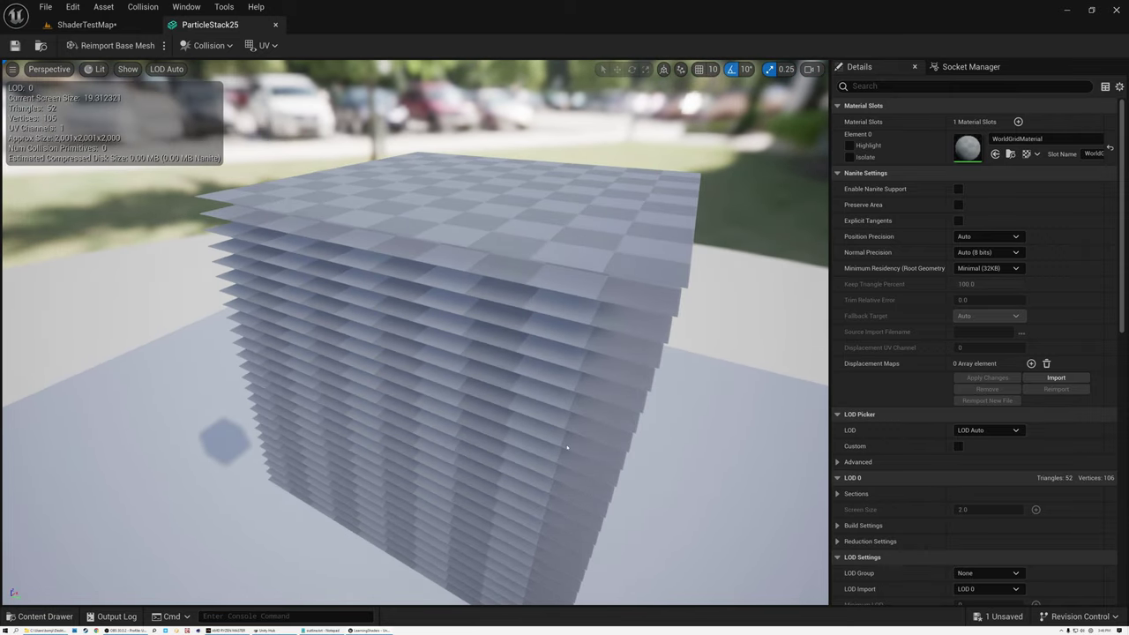
scroll(567, 448, "down", 5)
left_click_drag(470, 375, 604, 353)
scroll(434, 350, "up", 3)
left_click_drag(406, 348, 474, 385)
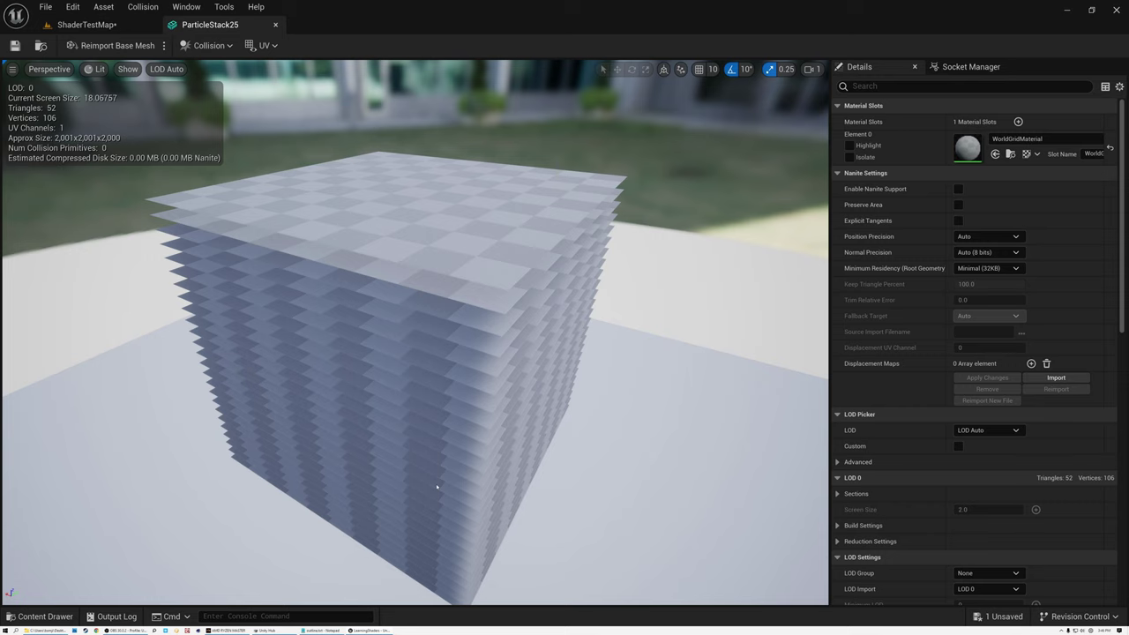
left_click_drag(534, 411, 326, 371)
left_click_drag(522, 397, 556, 400)
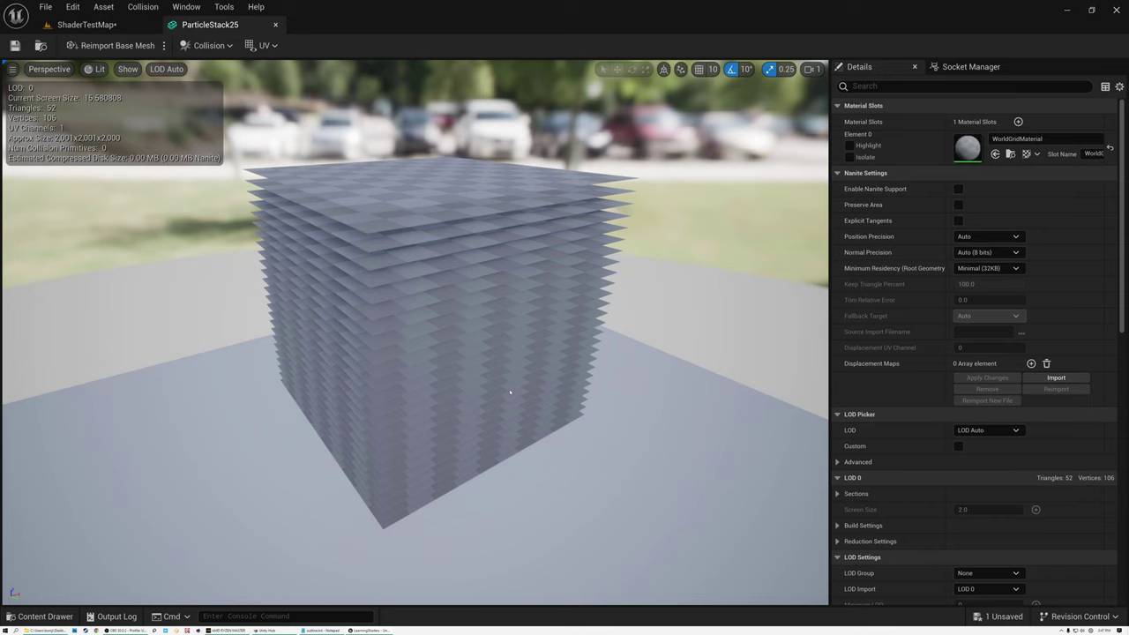
left_click_drag(528, 387, 411, 378, "alt")
left_click_drag(490, 328, 528, 404)
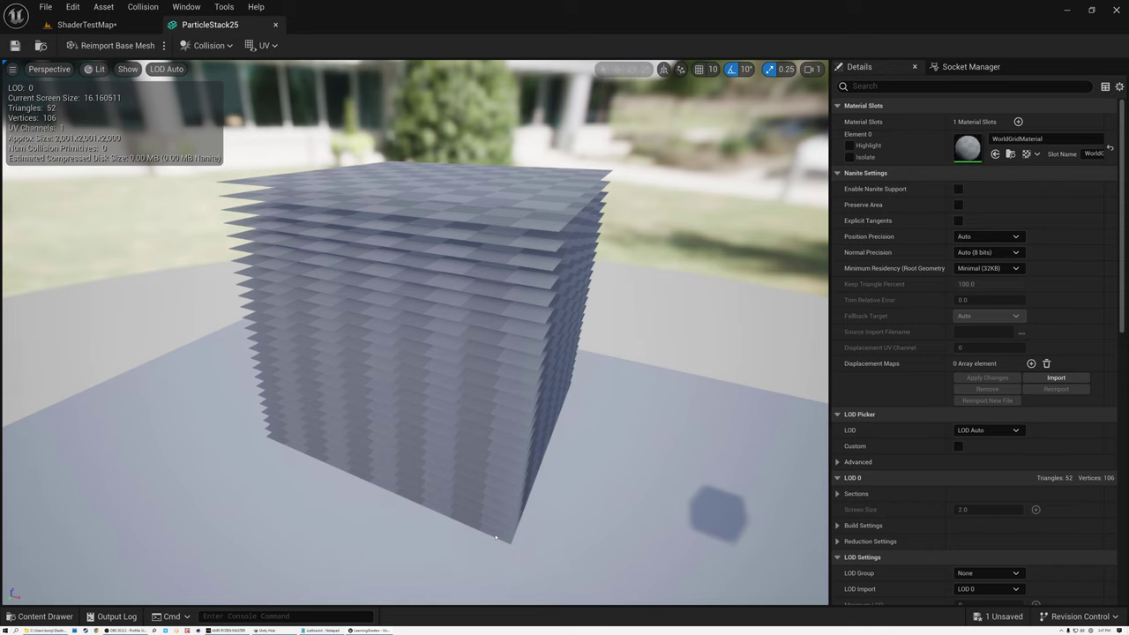
left_click_drag(512, 371, 427, 374, "alt")
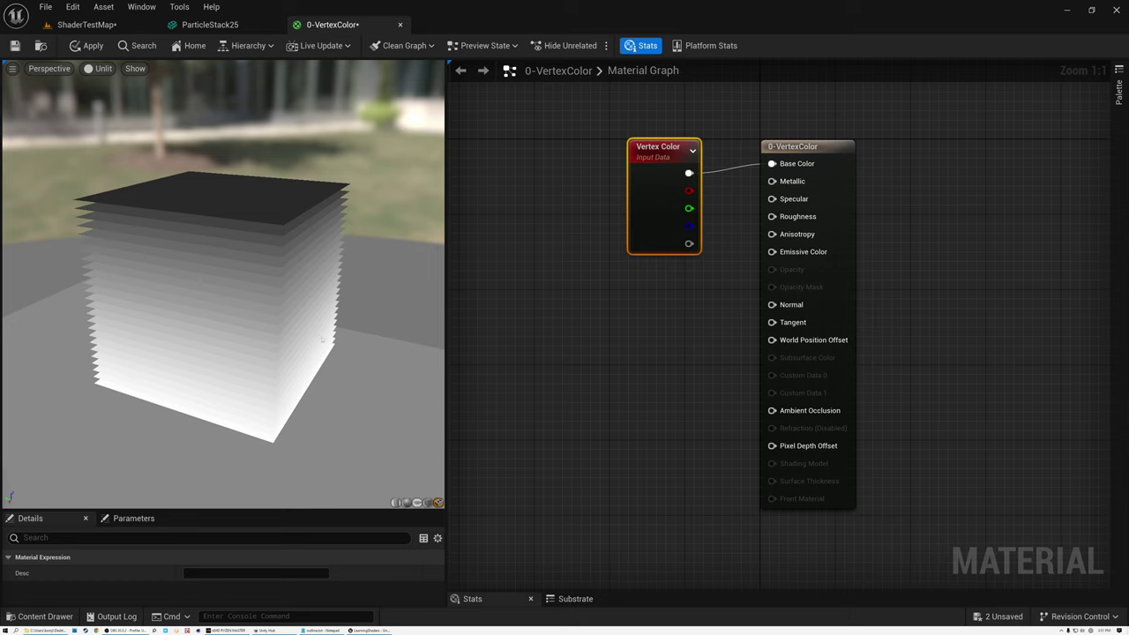
Step: Move the Vertex Color node farther from the material's output node and examine the vertex colors on the previewed plane stack from several sides
left_click_drag(319, 337, 169, 332)
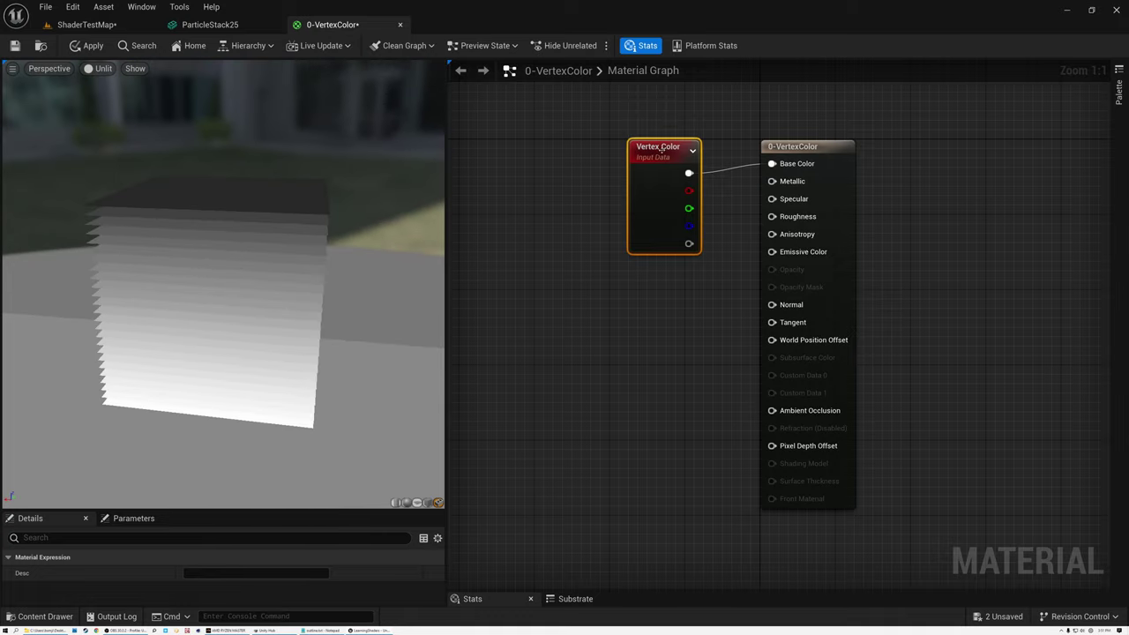
left_click_drag(662, 150, 632, 141)
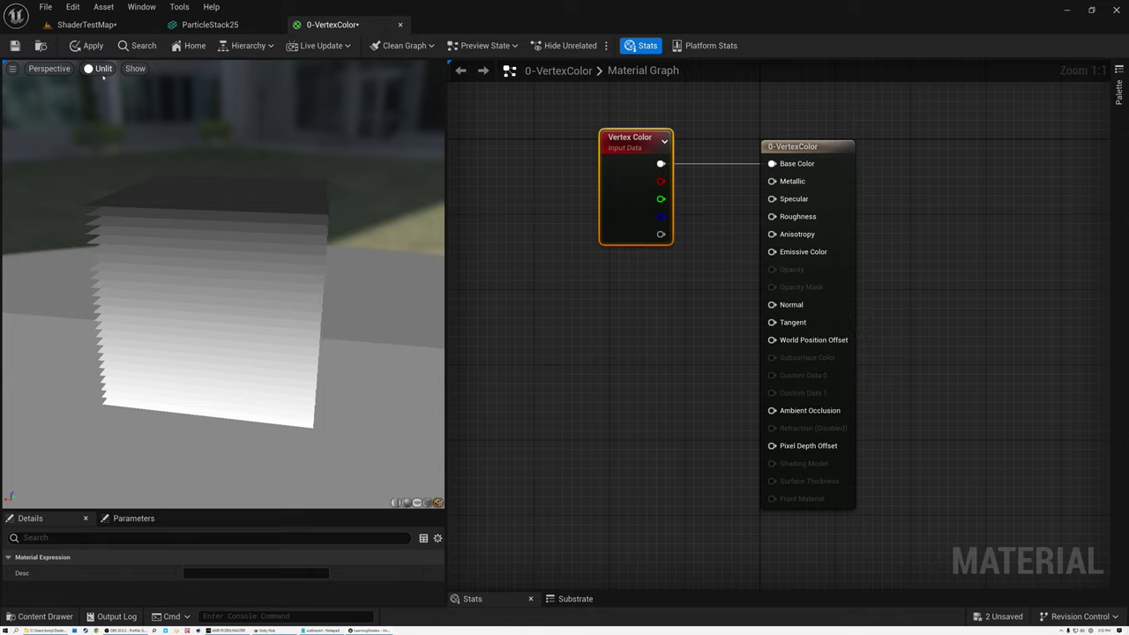
left_click_drag(266, 217, 313, 208)
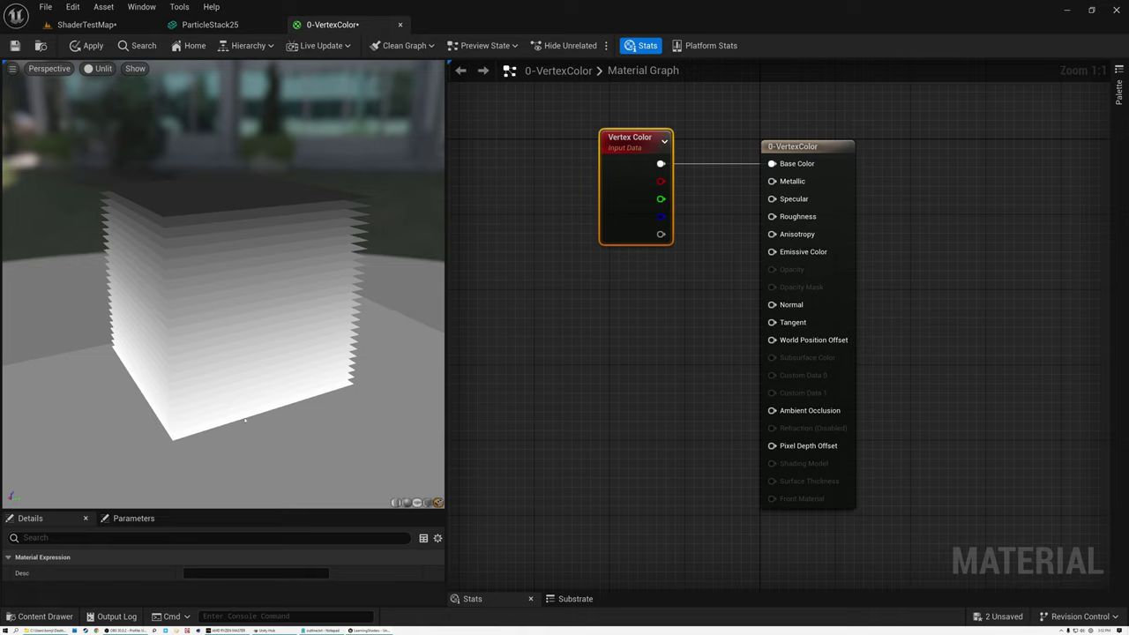
left_click_drag(190, 295, 184, 285)
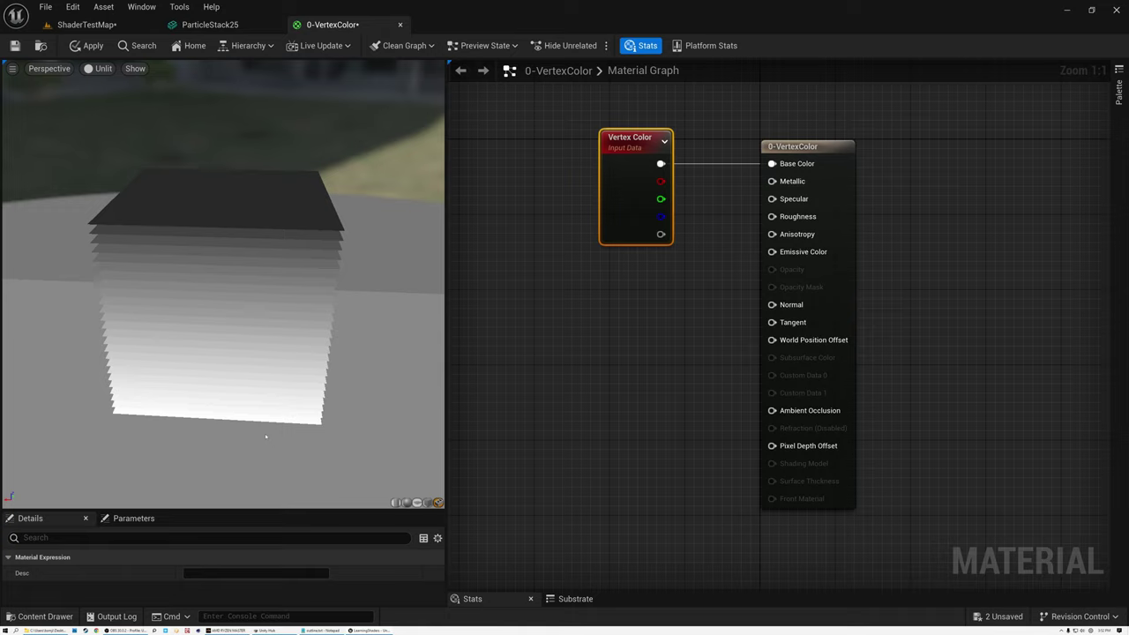
left_click_drag(320, 346, 106, 336)
left_click_drag(432, 349, 324, 304)
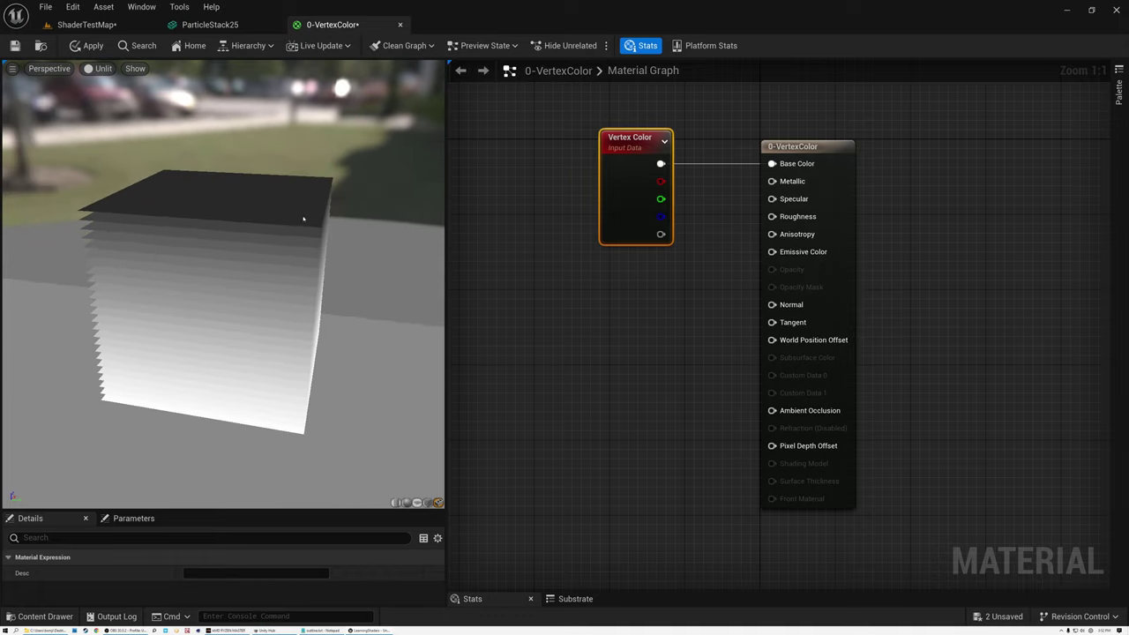
left_click_drag(621, 144, 593, 201)
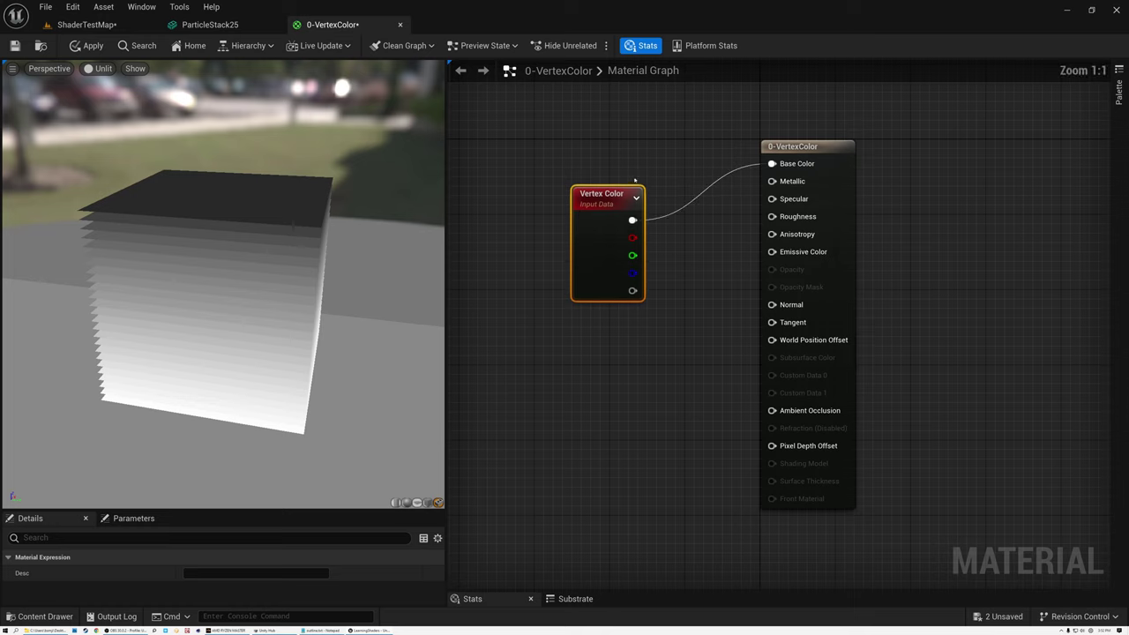
left_click_drag(607, 200, 559, 165)
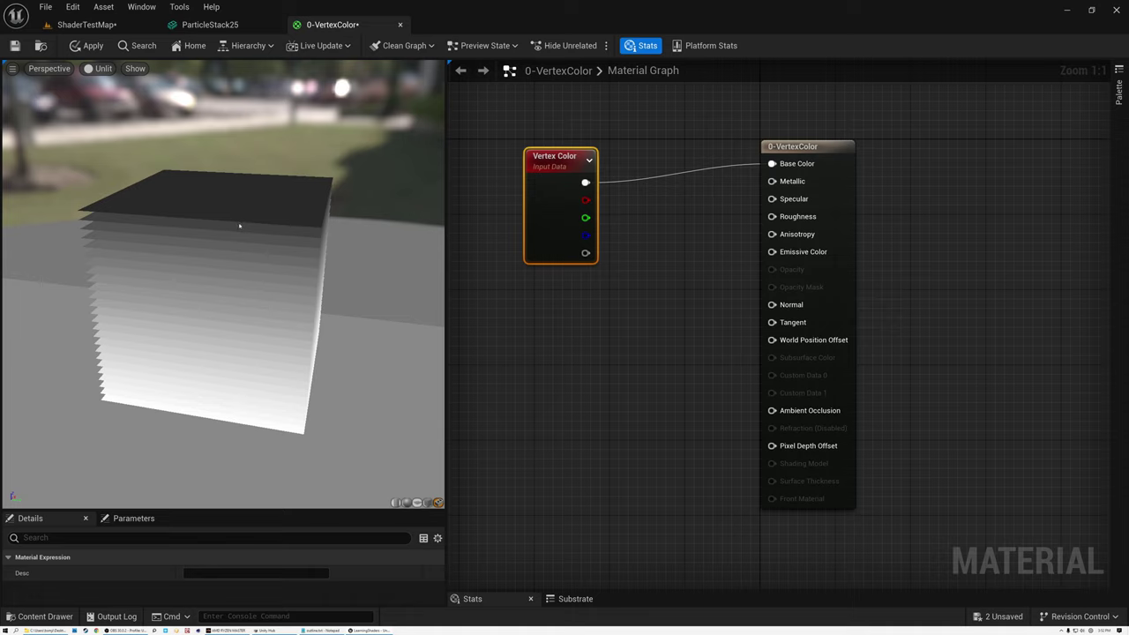
left_click_drag(226, 229, 218, 202)
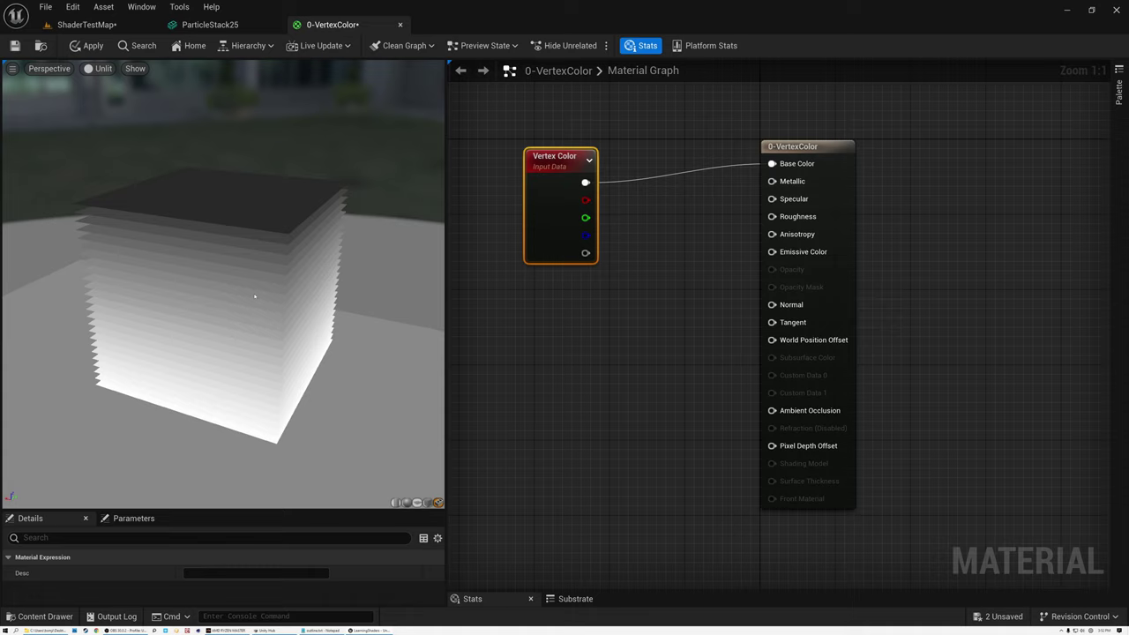
left_click_drag(255, 297, 296, 313)
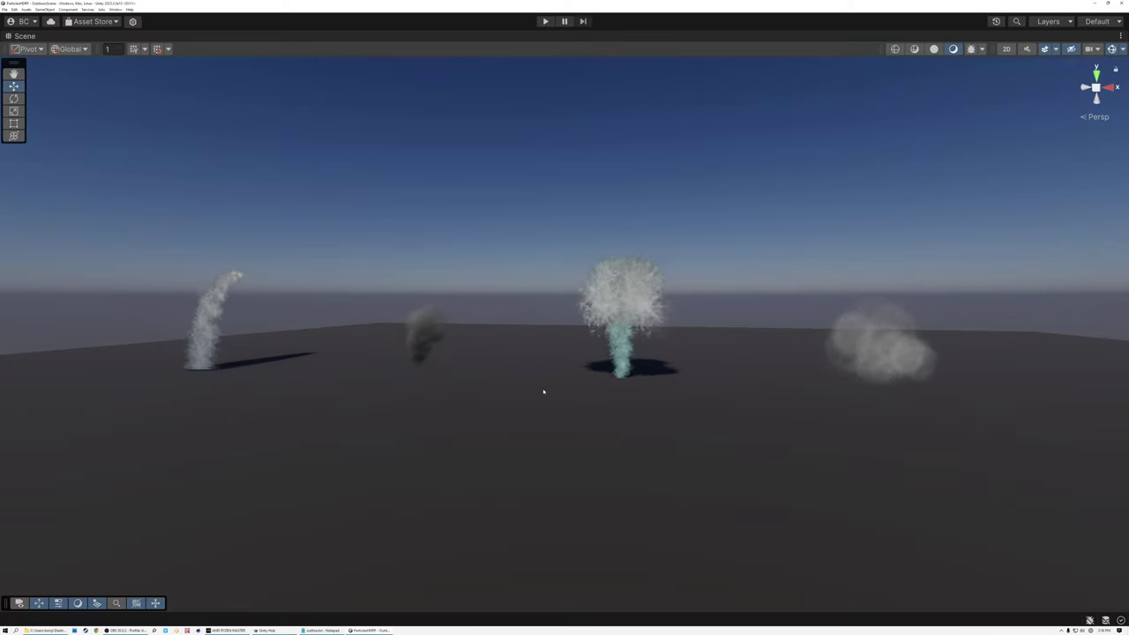
Step: Examine the four particle effects in the Unity scene from different distances
mouse_move(577, 411)
right_mouse_down()
mouse_move(486, 373)
mouse_move(402, 437)
mouse_move(663, 421)
mouse_move(645, 445)
mouse_move(559, 468)
mouse_move(555, 444)
mouse_move(567, 436)
mouse_move(650, 414)
mouse_move(537, 432)
mouse_move(592, 396)
right_mouse_up()
key("w")
key("s")
key("w")
key("a")
key("s")
key("w")
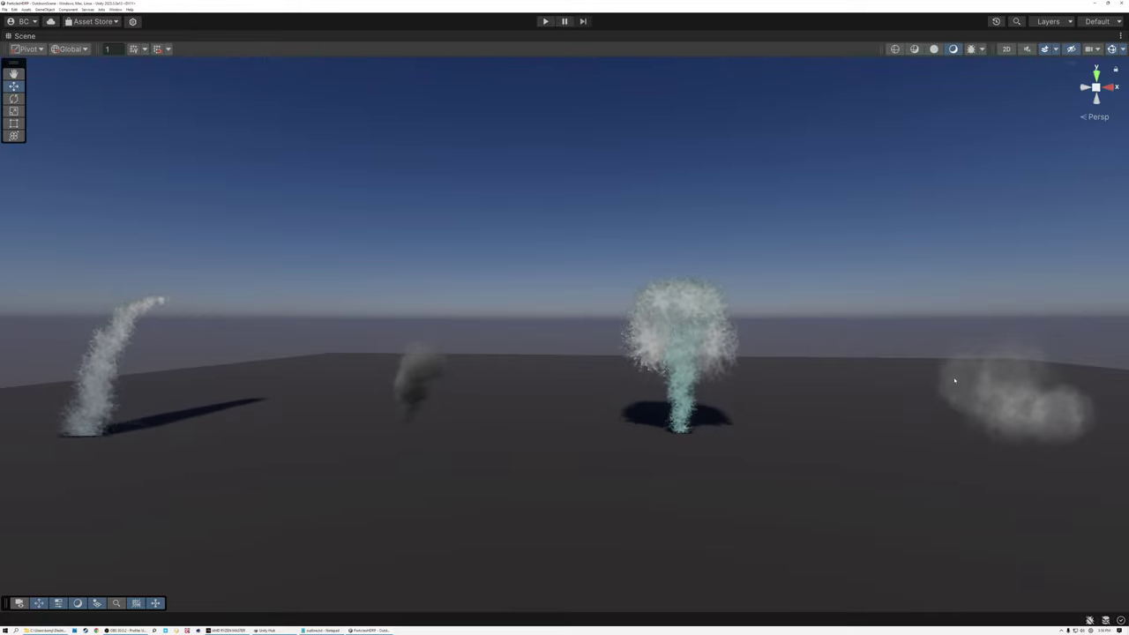